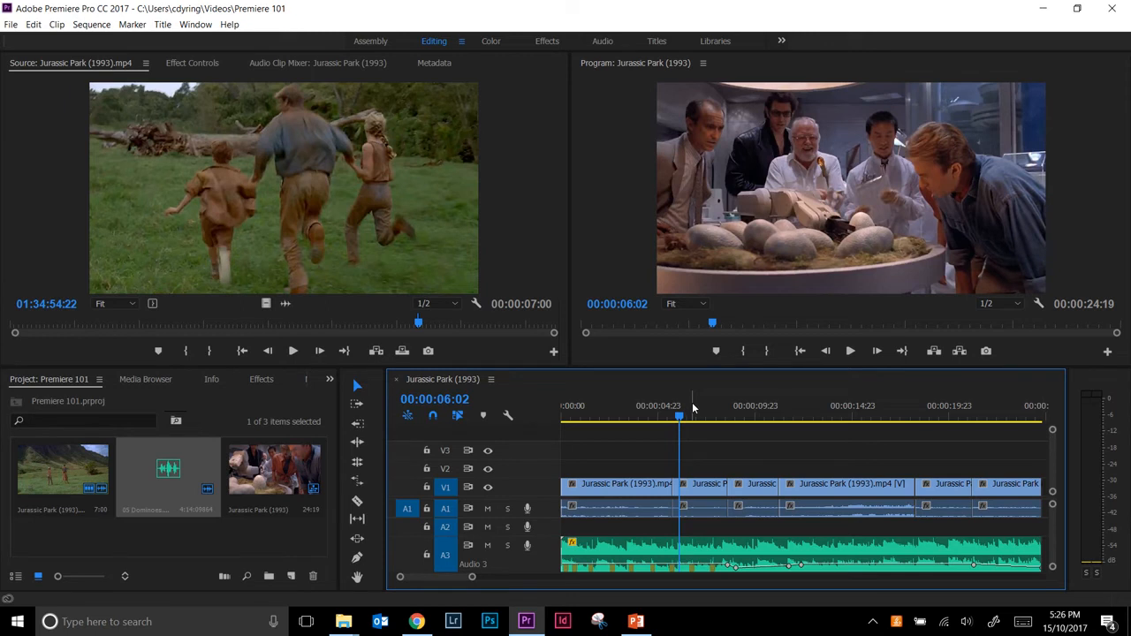
# Move the playhead to the empty part of the timeline just past the last clip, at about 00:00:25:19
pyautogui.press('-')
pyautogui.click(811, 409)
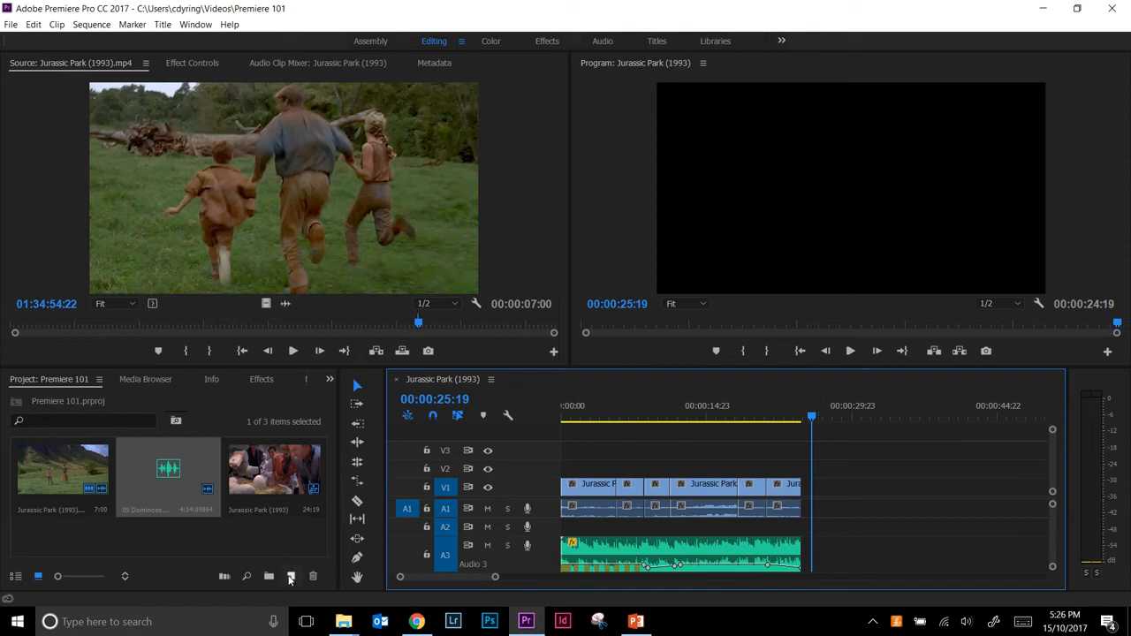
pyautogui.click(292, 577)
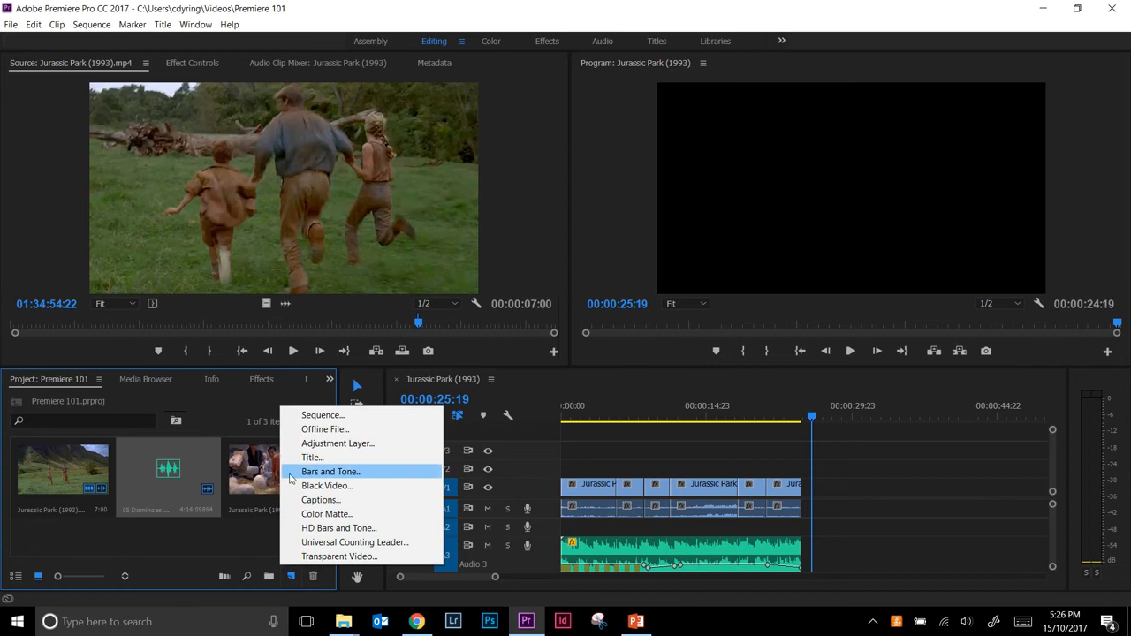
pyautogui.click(433, 5)
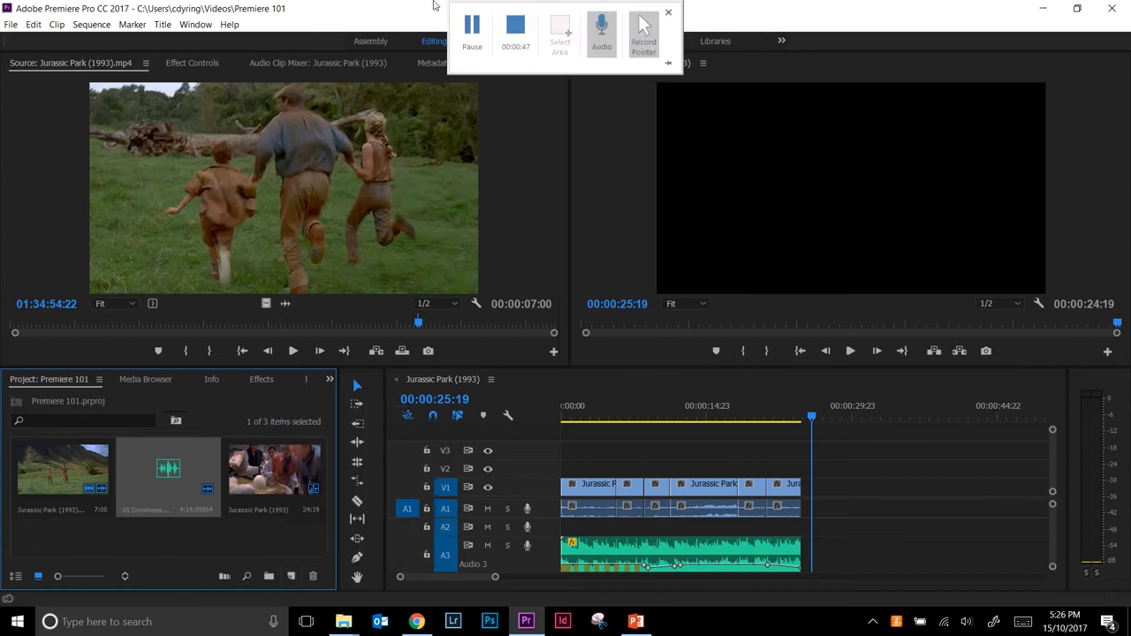
# Create a new default still title named "Jurassic Park title", keeping the proposed video settings
pyautogui.click(162, 25)
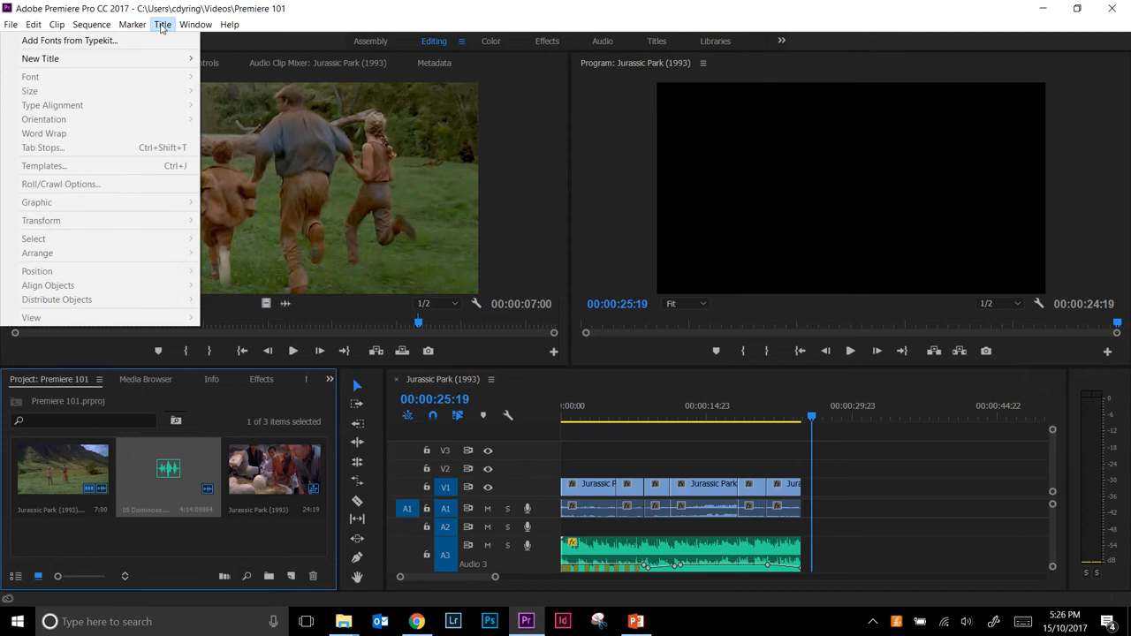
pyautogui.moveTo(150, 61)
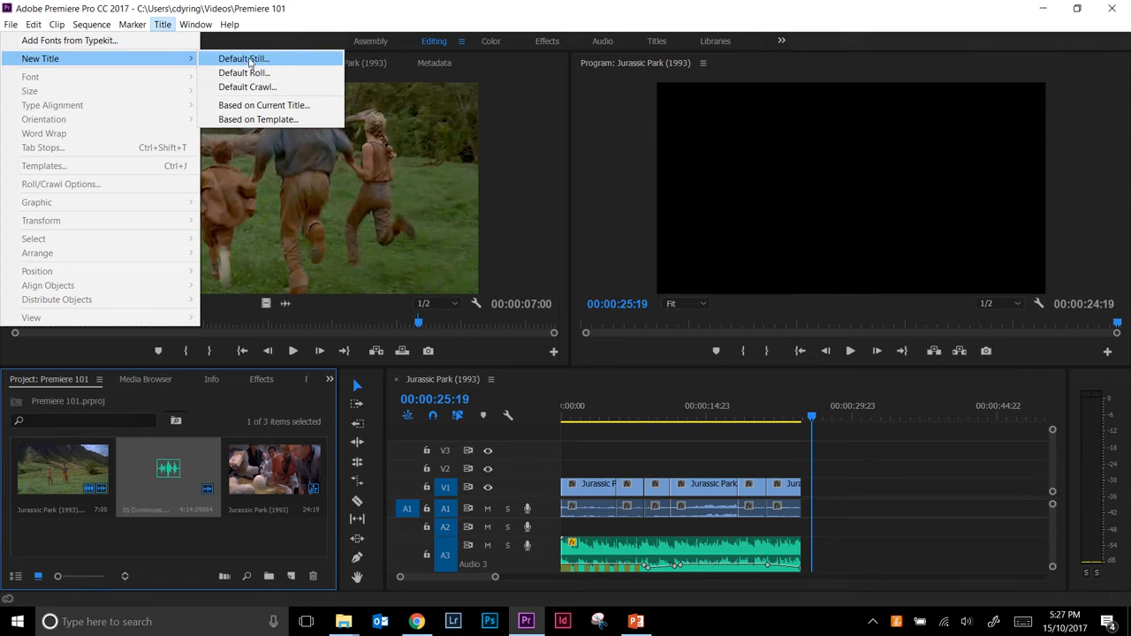
pyautogui.click(249, 60)
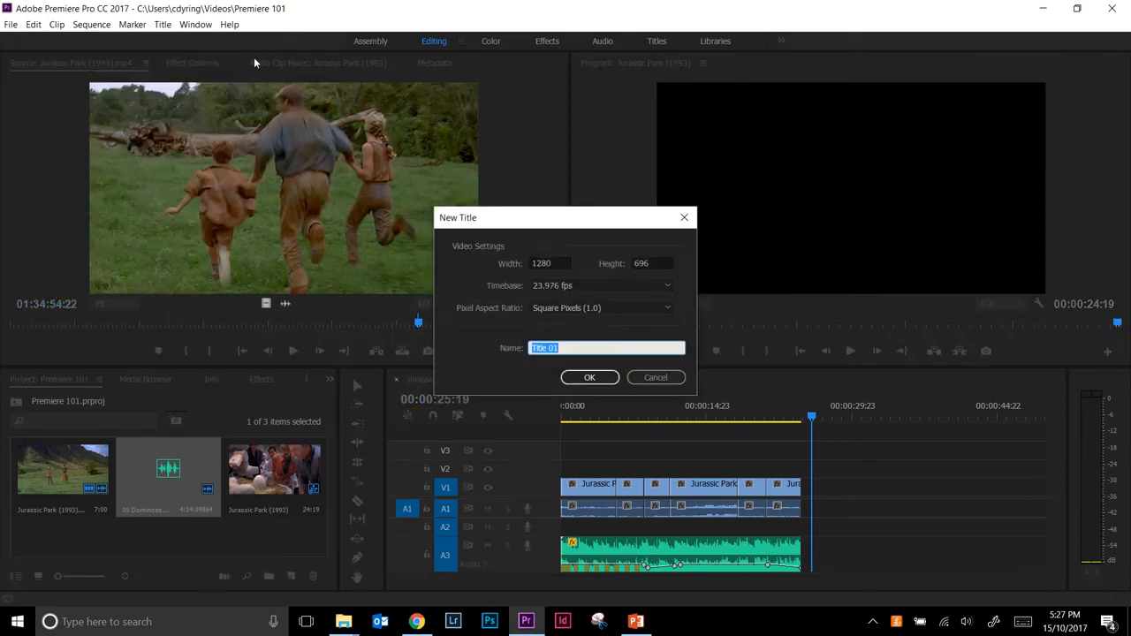
pyautogui.click(576, 378)
pyautogui.write('Jurassic Park title')
pyautogui.click(590, 377)
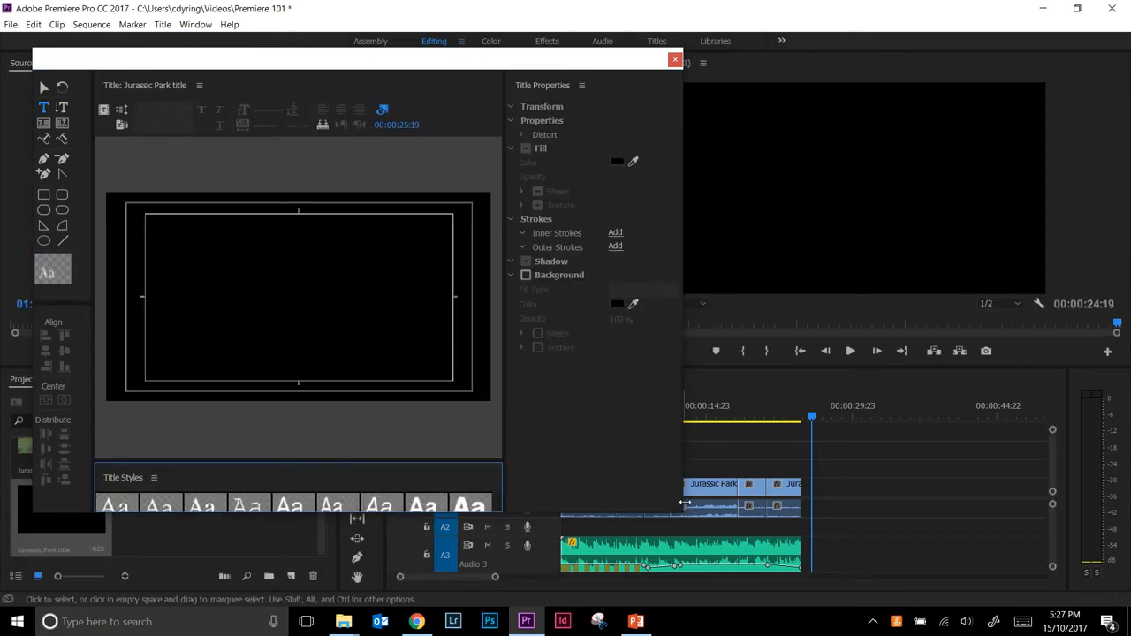
# Enlarge the title window and add a text box about 859 by 272 in the upper frame reading "Jurrasic Park"
pyautogui.moveTo(683, 506); pyautogui.dragTo(1061, 509)
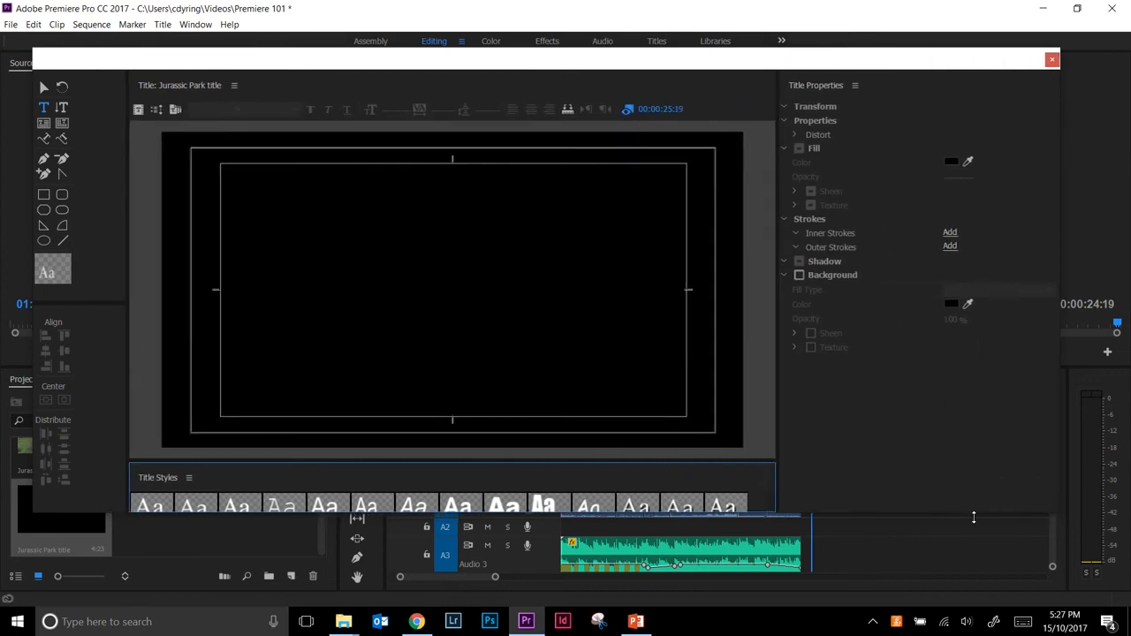
pyautogui.moveTo(974, 517); pyautogui.dragTo(968, 576)
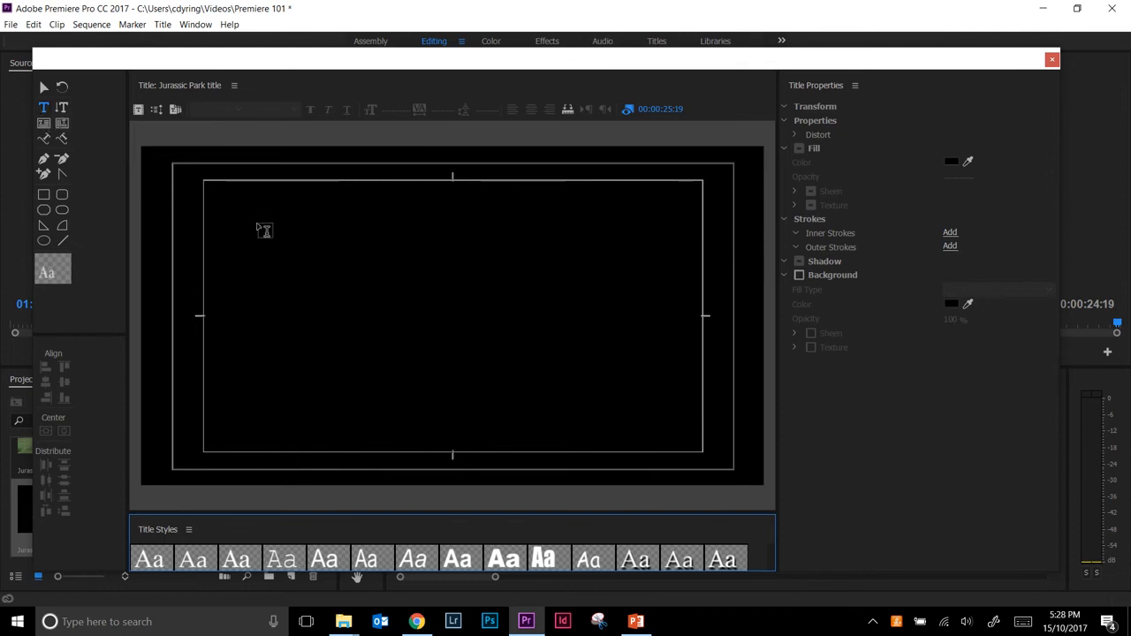
pyautogui.moveTo(246, 214); pyautogui.dragTo(660, 341)
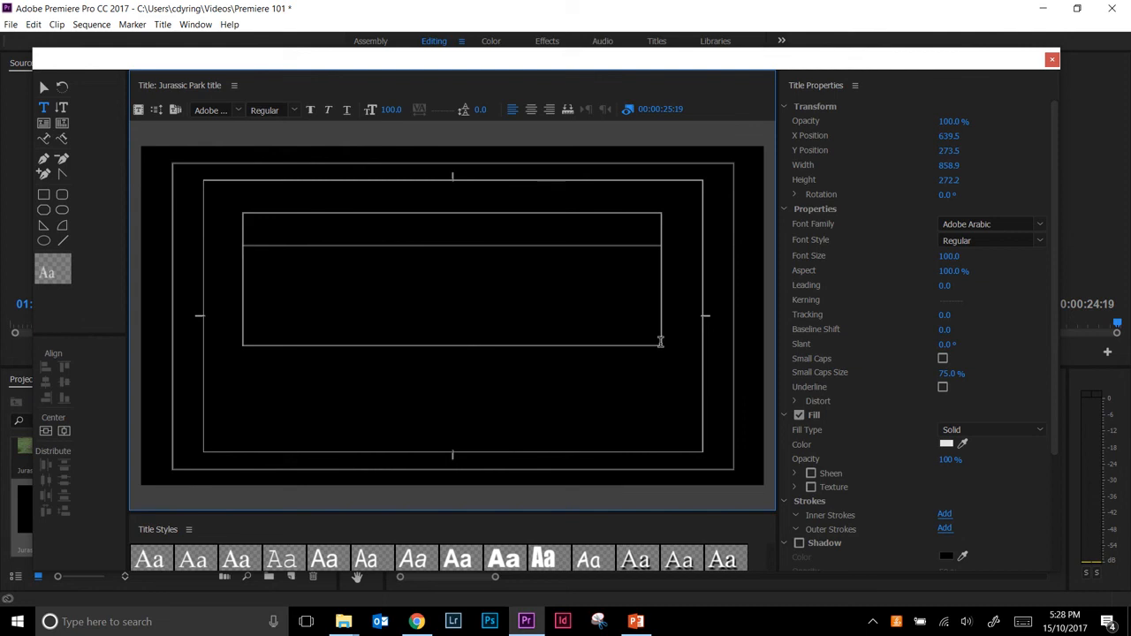
pyautogui.write('Ju')
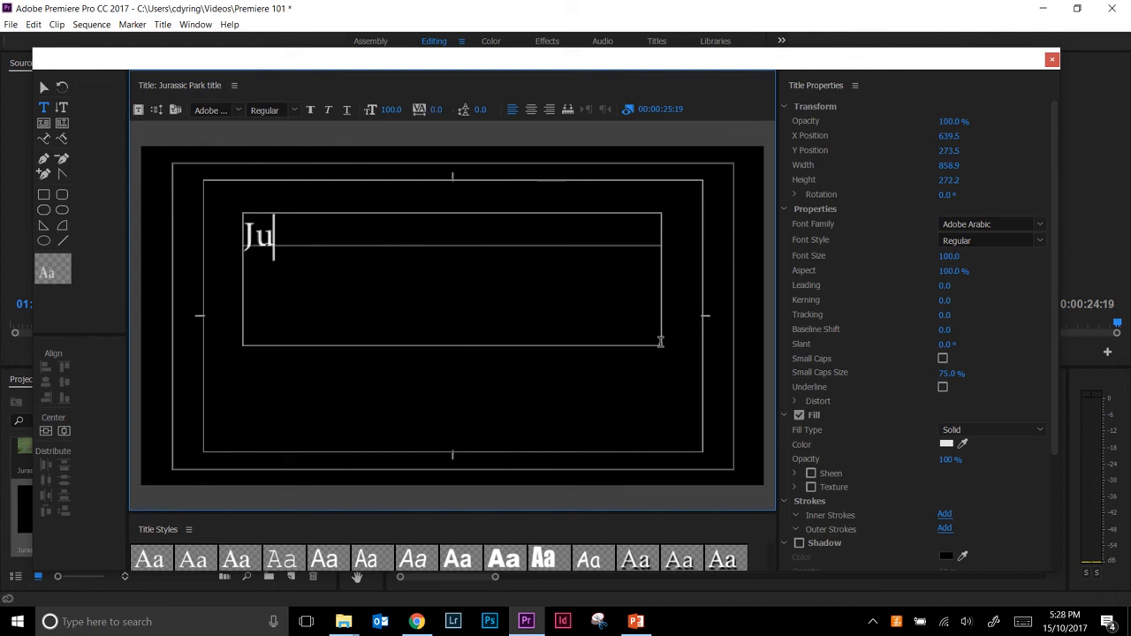
pyautogui.write('rrasic Park')
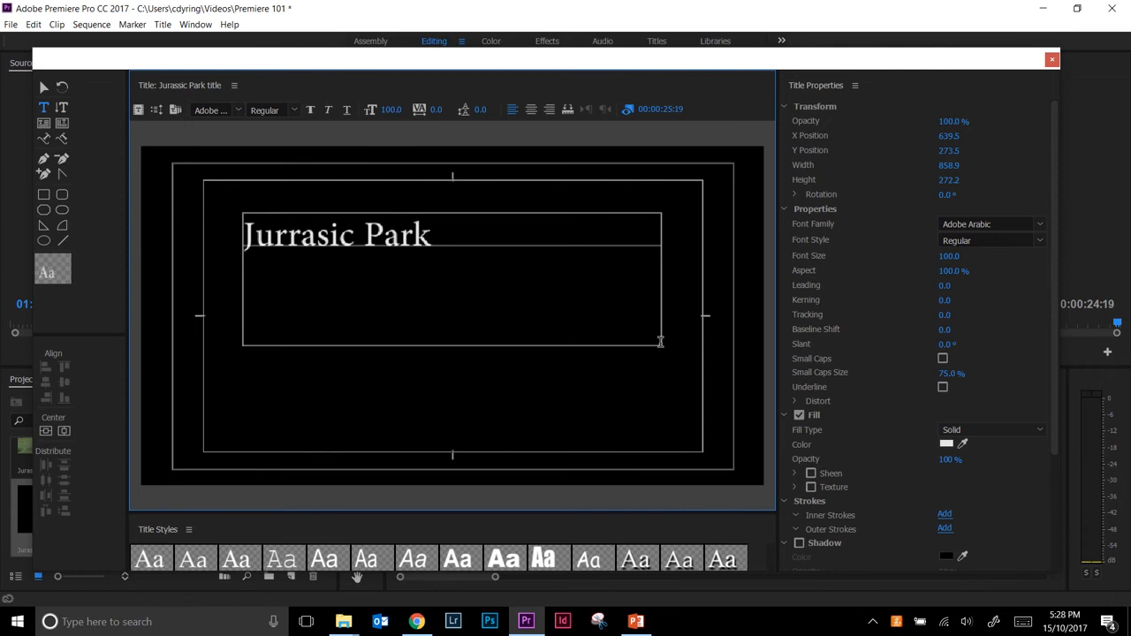
# Select the whole "Jurrasic Park" text and center-align it within its text box
pyautogui.doubleClick(395, 231)
pyautogui.doubleClick(327, 234)
pyautogui.click(451, 233)
pyautogui.moveTo(435, 233); pyautogui.dragTo(273, 227)
pyautogui.click(478, 242)
pyautogui.moveTo(449, 237); pyautogui.dragTo(248, 235)
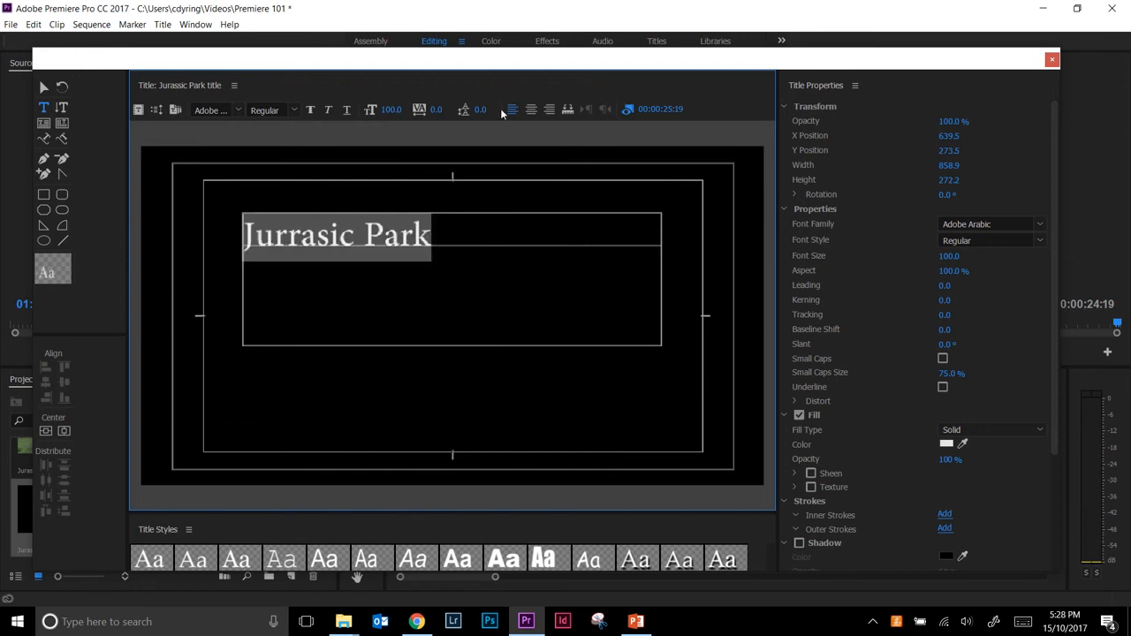
pyautogui.click(531, 111)
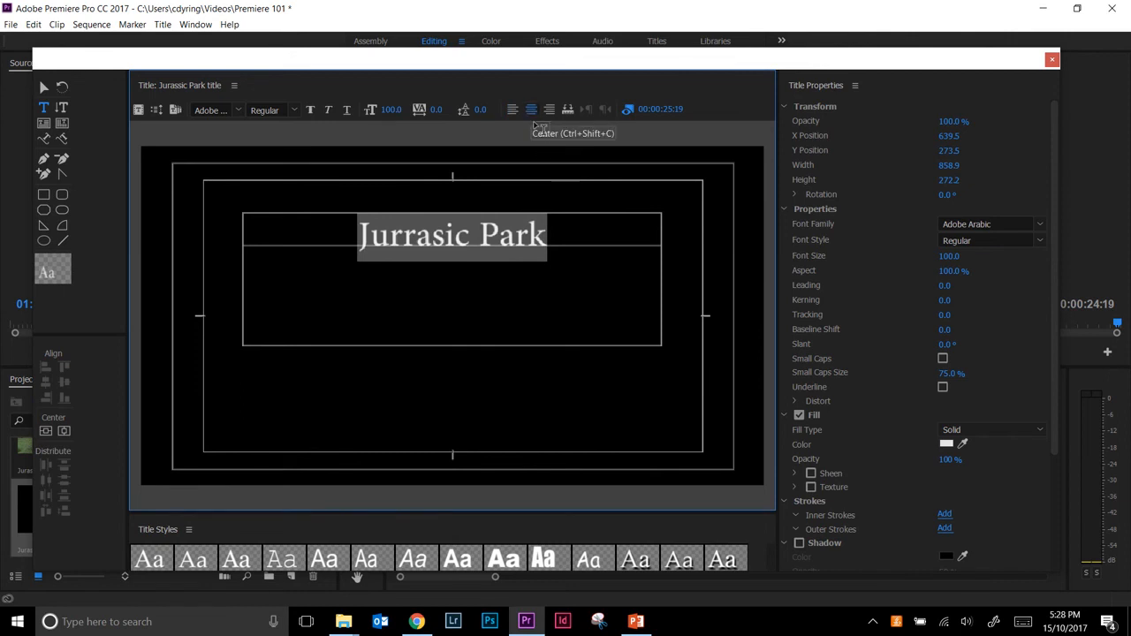
# Change the selected title text's font to Berlin Sans FB Demi
pyautogui.click(239, 106)
pyautogui.scroll(-2, 323, 239)
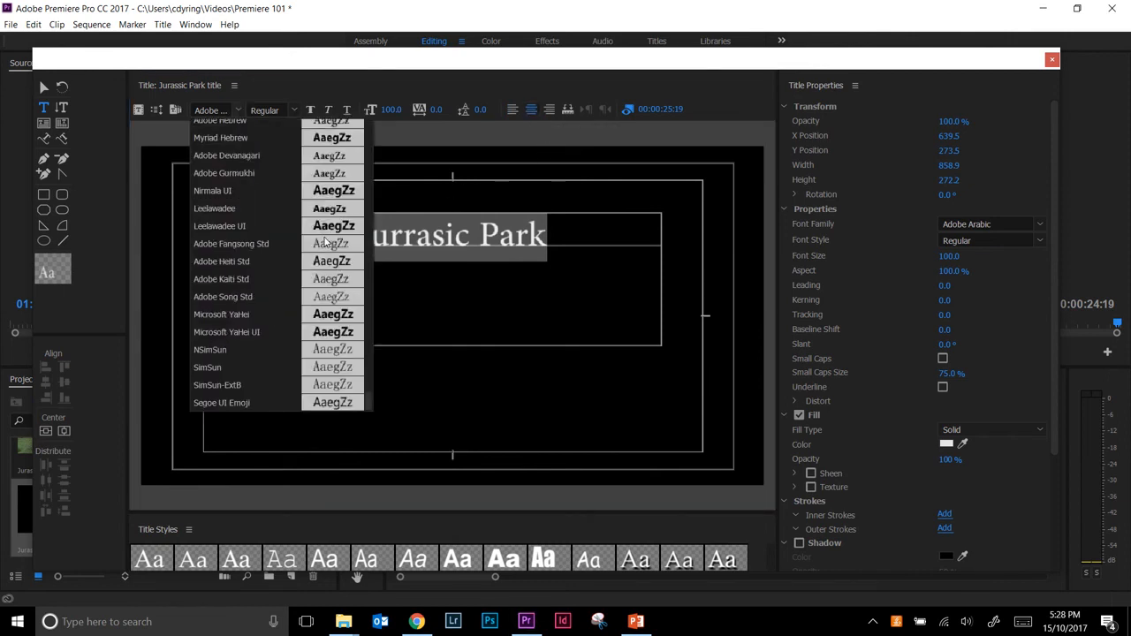
pyautogui.scroll(3, 333, 234)
pyautogui.scroll(-15, 333, 234)
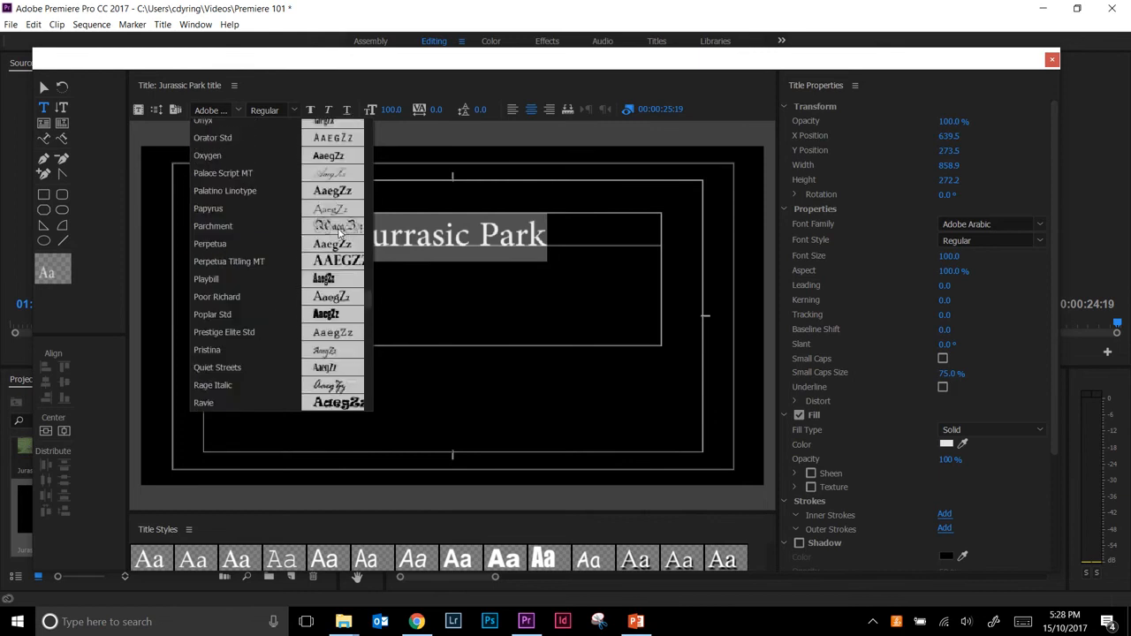
pyautogui.scroll(10, 344, 228)
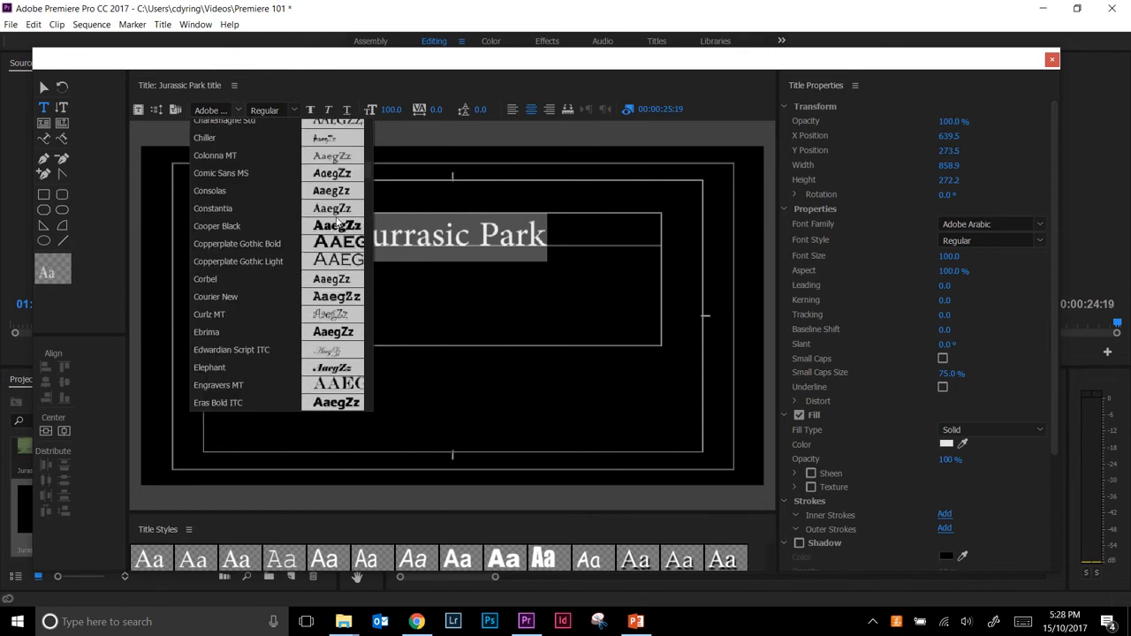
pyautogui.scroll(8, 338, 223)
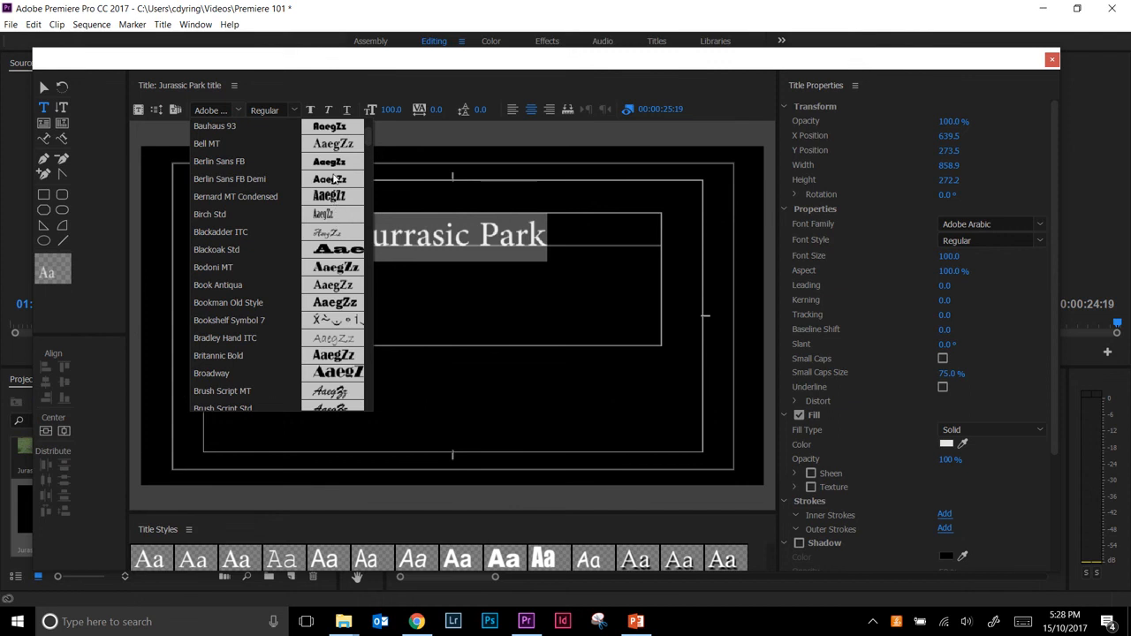
pyautogui.click(333, 181)
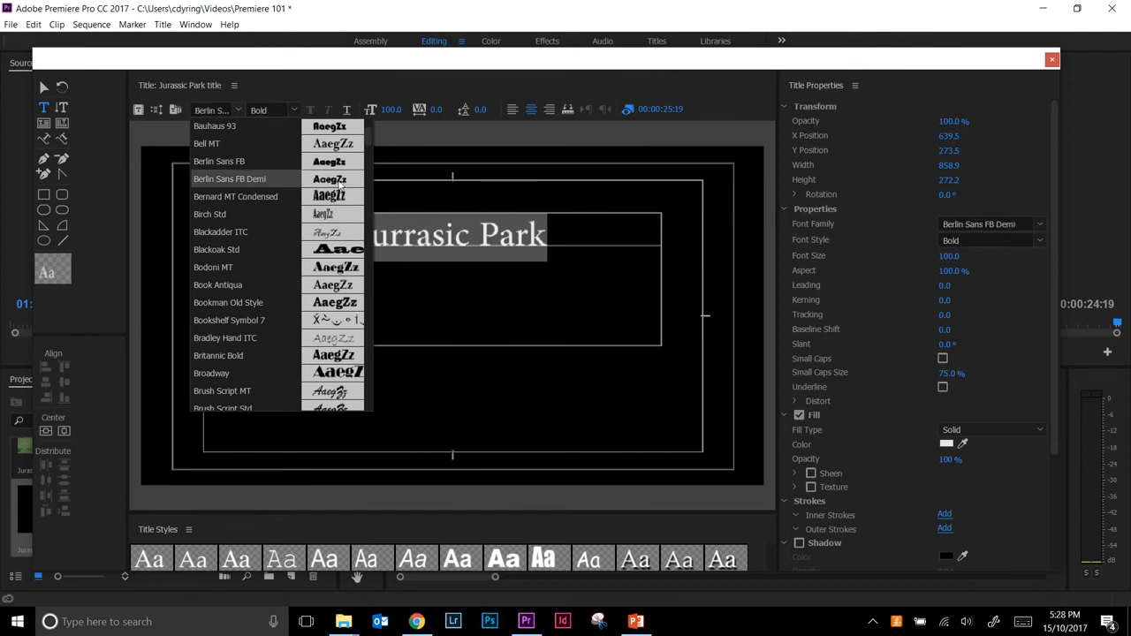
pyautogui.click(469, 241)
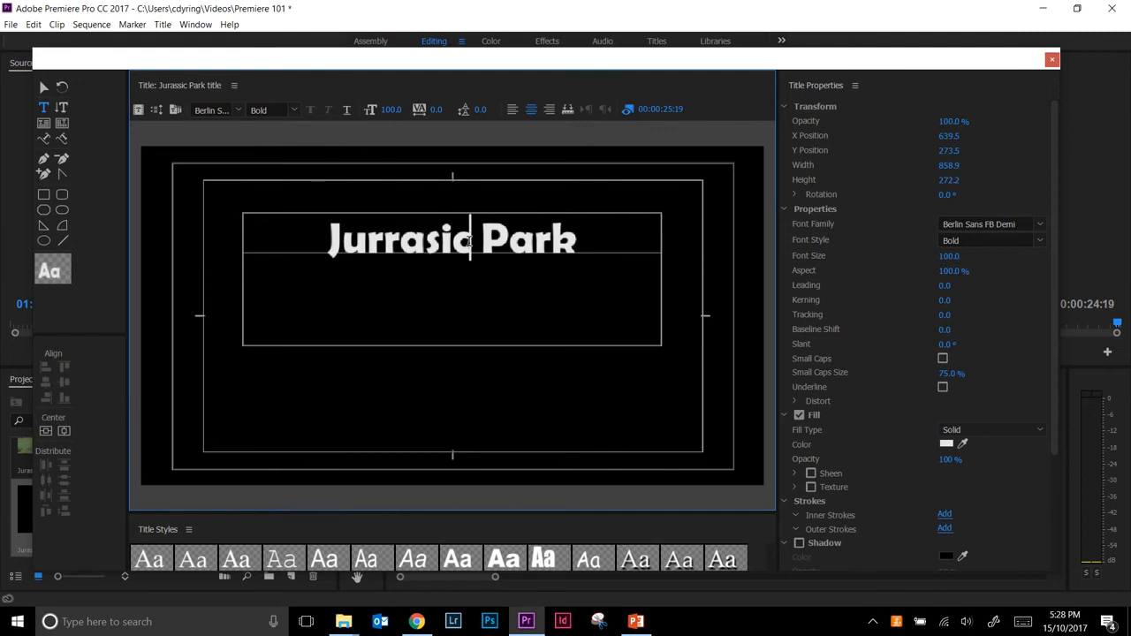
# Set the fill color of all the title text to orange, FFAF16
pyautogui.click(588, 238)
pyautogui.hotkey('ctrl', 'a')
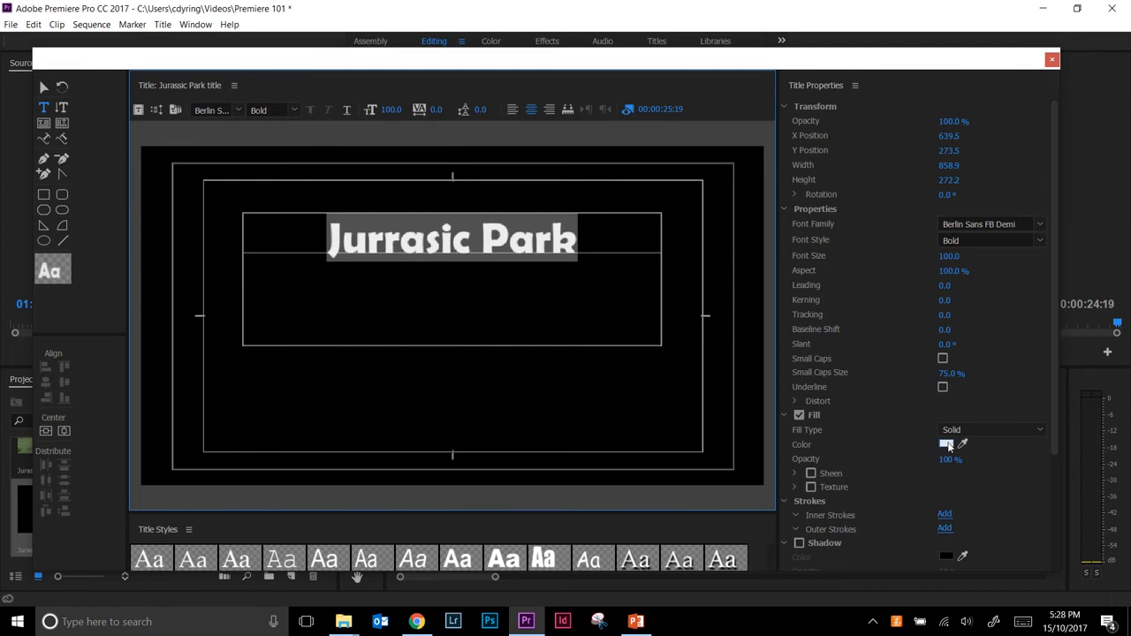
pyautogui.click(948, 445)
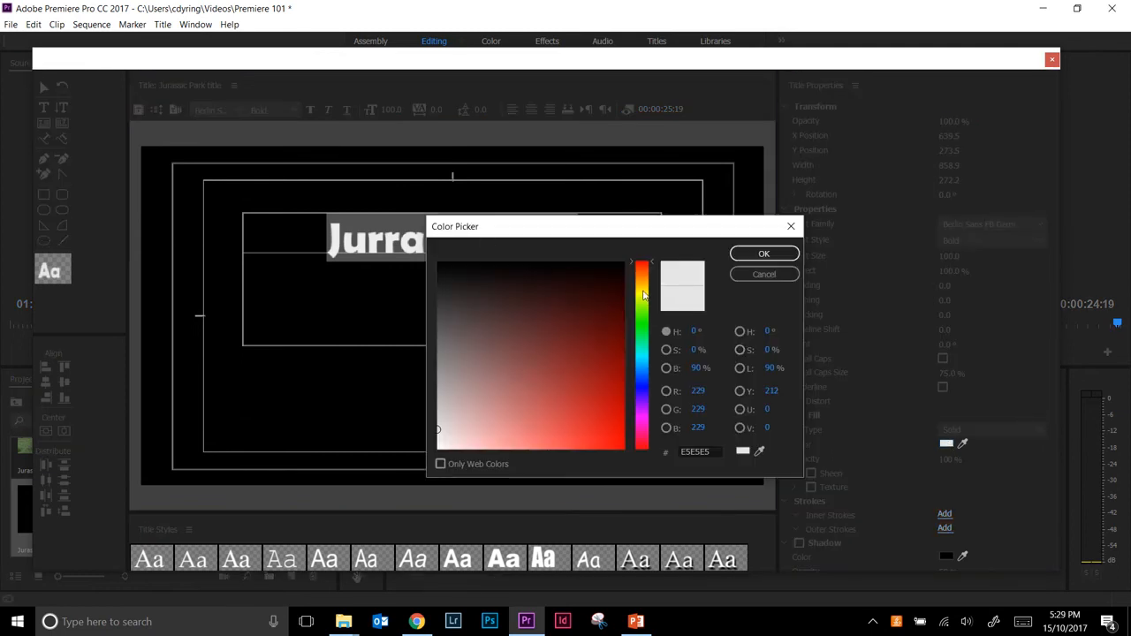
pyautogui.click(645, 292)
pyautogui.moveTo(645, 294); pyautogui.dragTo(647, 284)
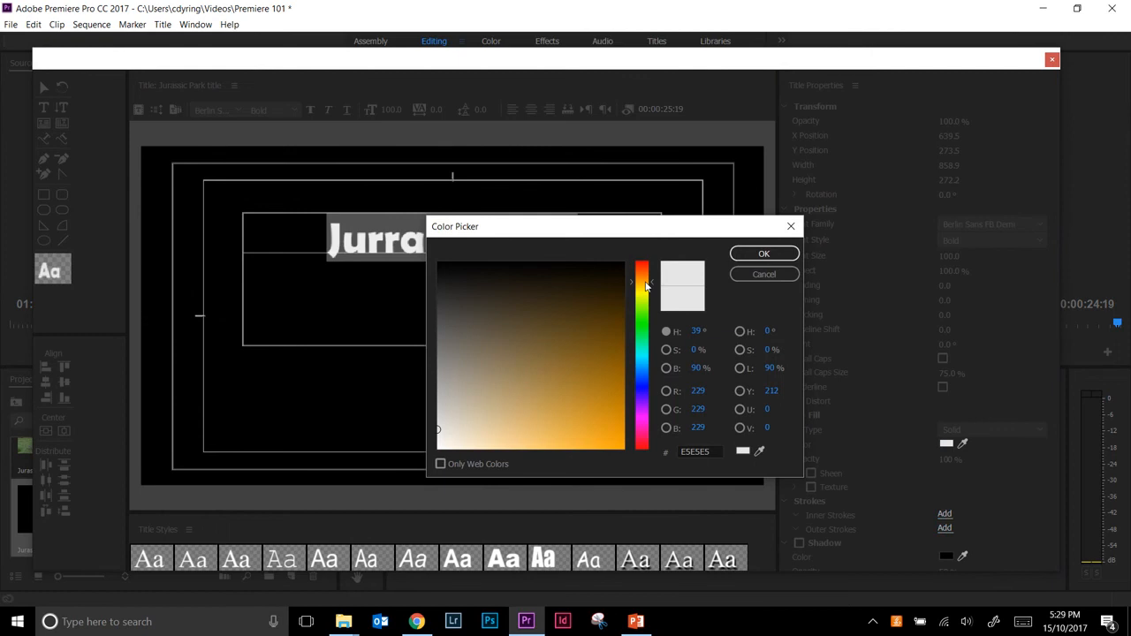
pyautogui.click(608, 451)
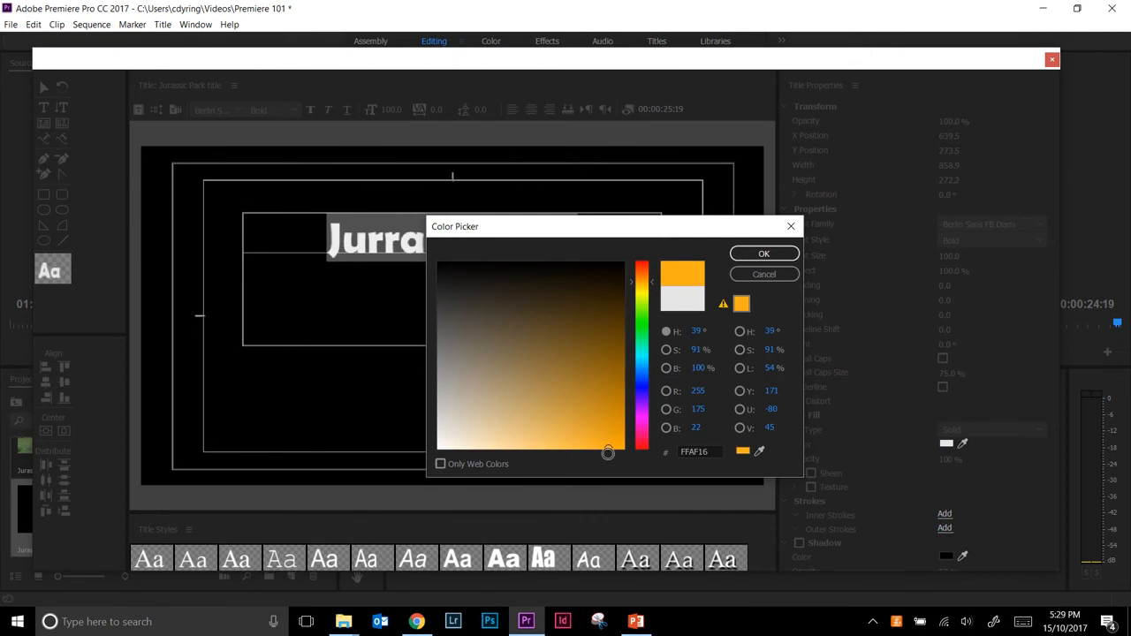
pyautogui.click(748, 253)
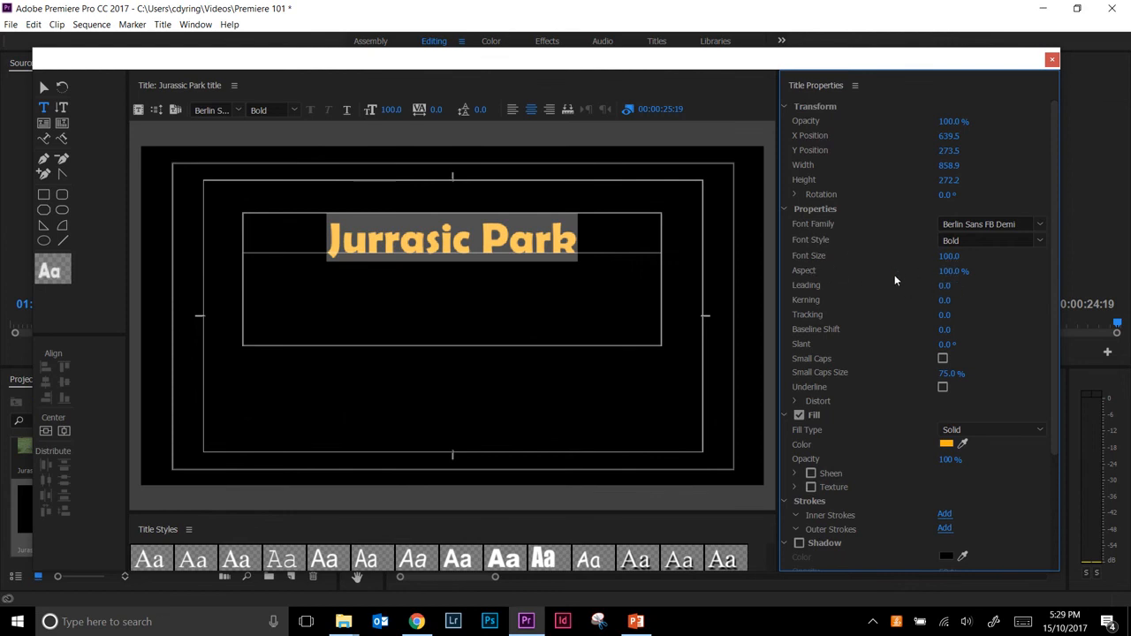
# Enlarge the title text, setting the font size to 120 first and raising it to 169
pyautogui.click(951, 256)
pyautogui.write('120')
pyautogui.press('Return')
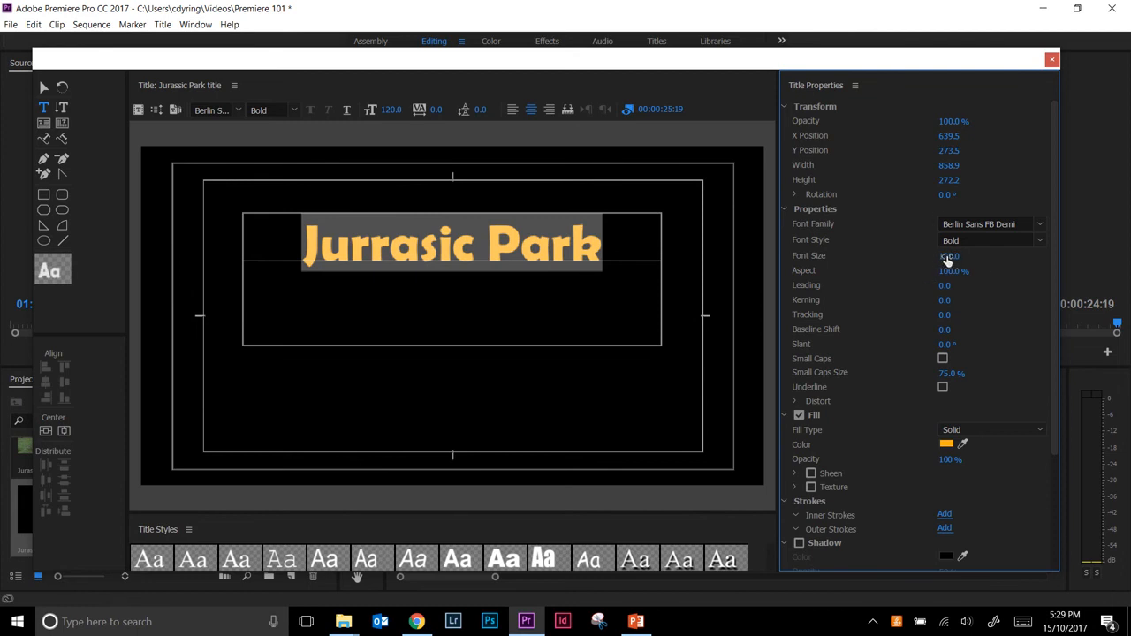
pyautogui.moveTo(946, 258); pyautogui.dragTo(977, 258)
pyautogui.moveTo(950, 257); pyautogui.dragTo(962, 256)
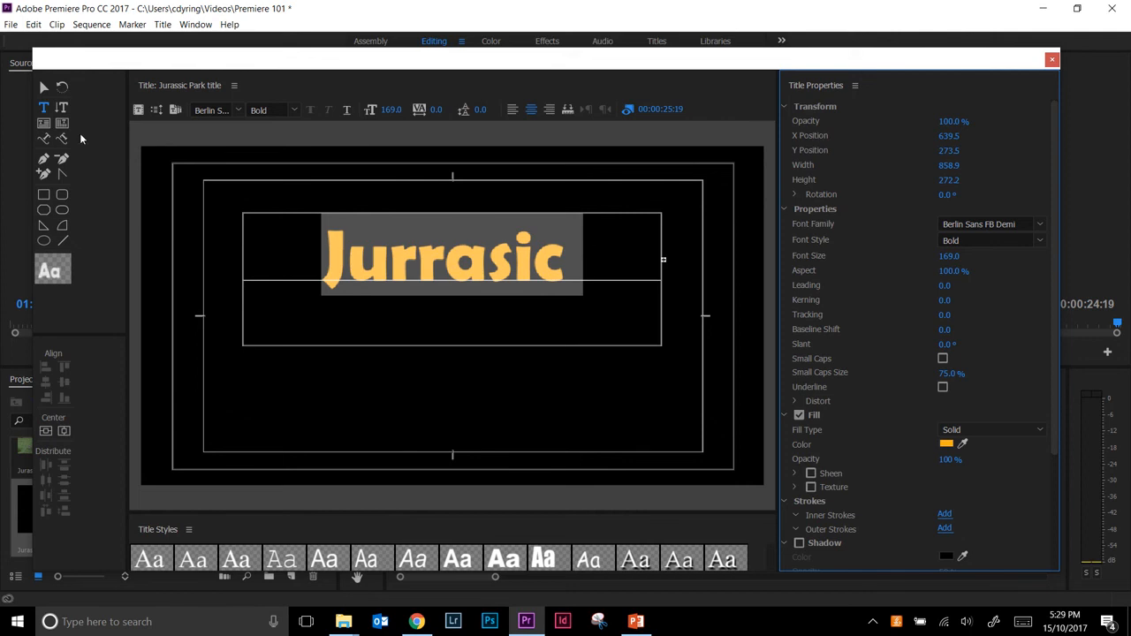
# Widen the text box to about 912 so the title fits one line, and move it to about X 642, Y 387
pyautogui.click(44, 86)
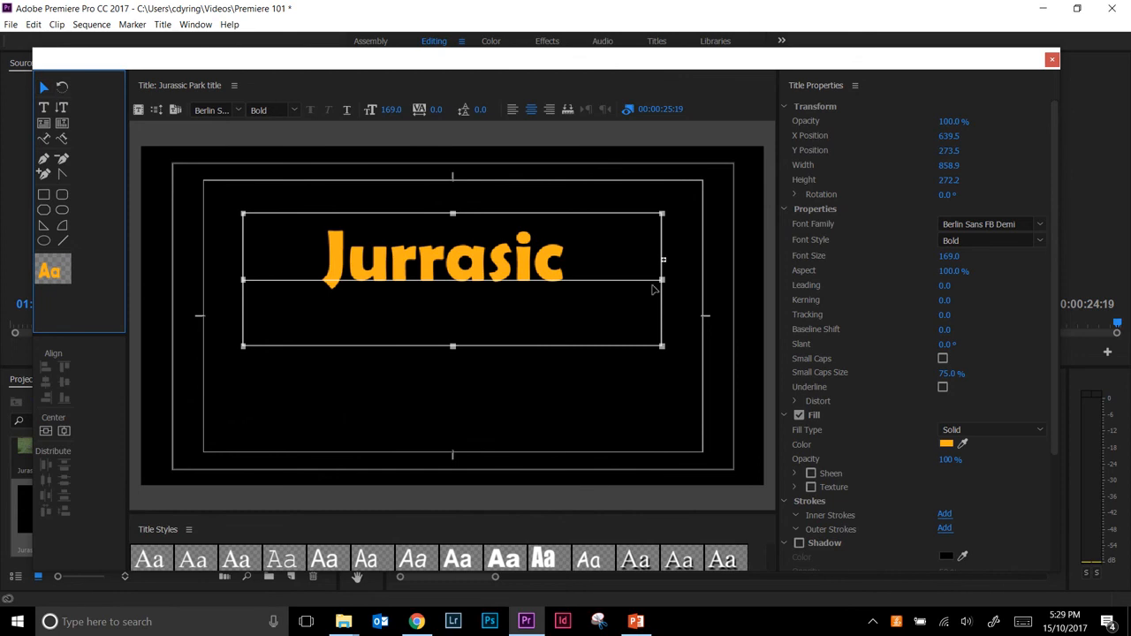
pyautogui.moveTo(662, 279); pyautogui.dragTo(693, 278)
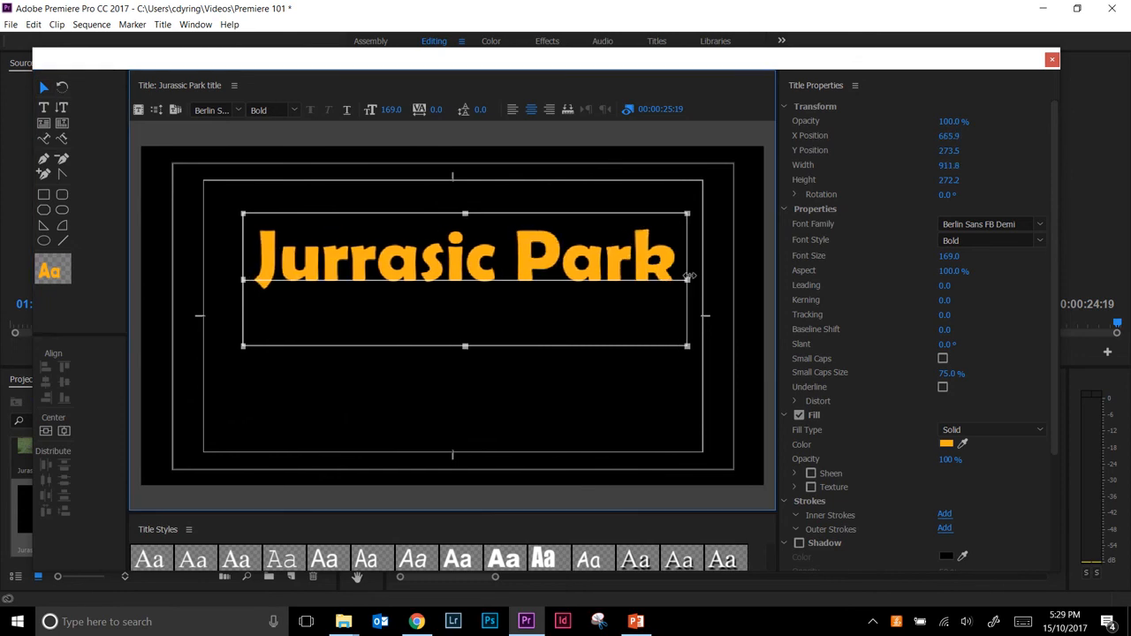
pyautogui.moveTo(541, 263); pyautogui.dragTo(531, 266)
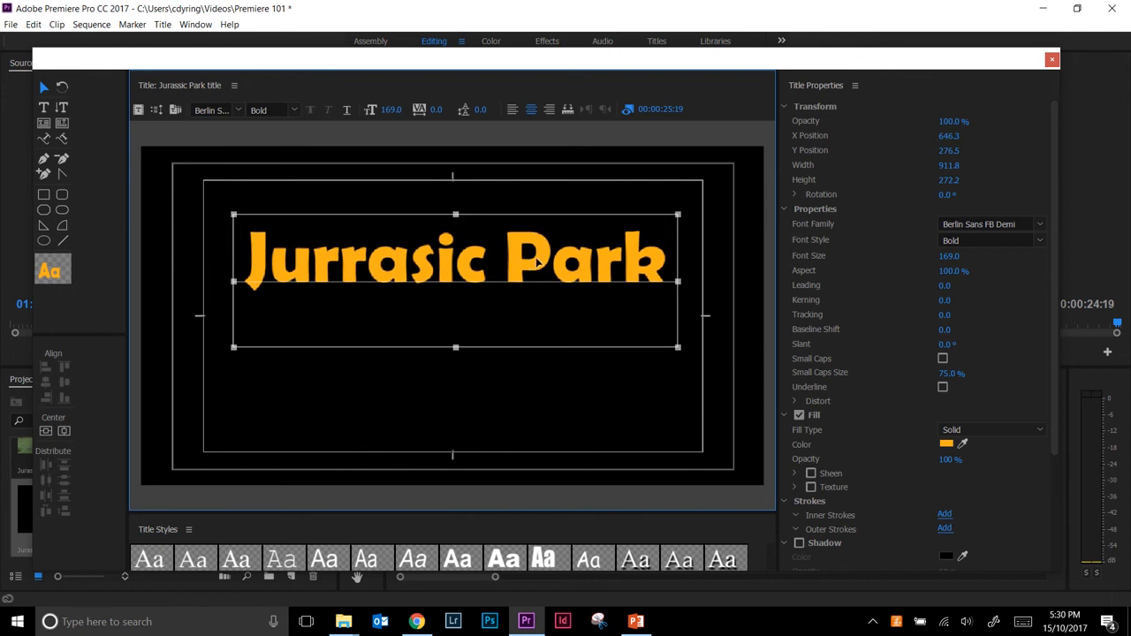
pyautogui.moveTo(519, 260); pyautogui.dragTo(517, 261)
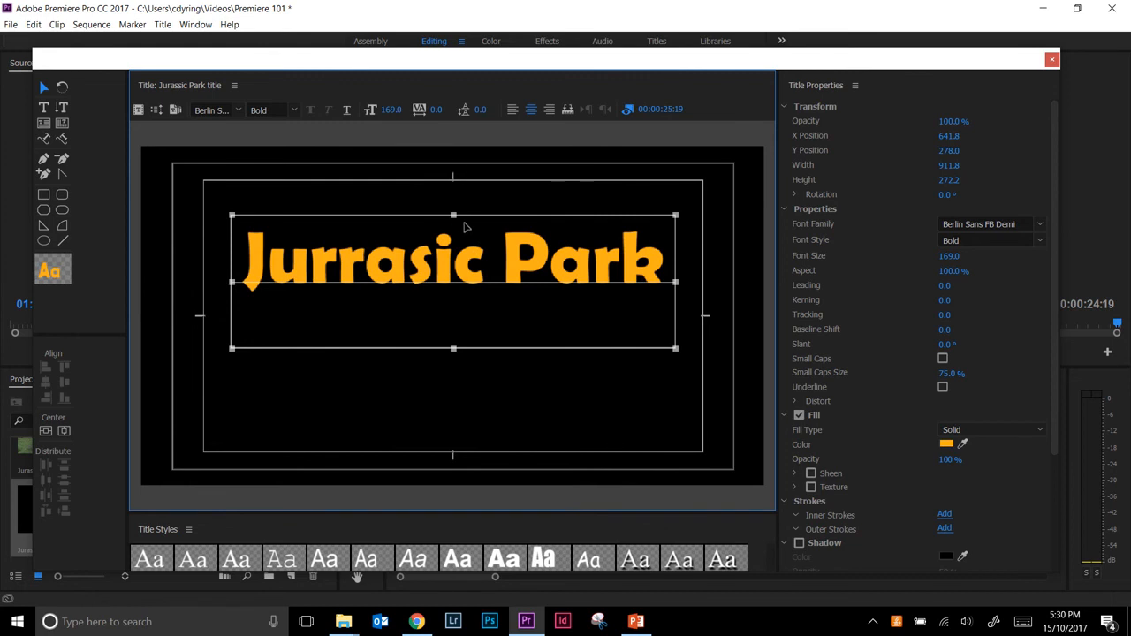
pyautogui.moveTo(464, 266); pyautogui.dragTo(464, 322)
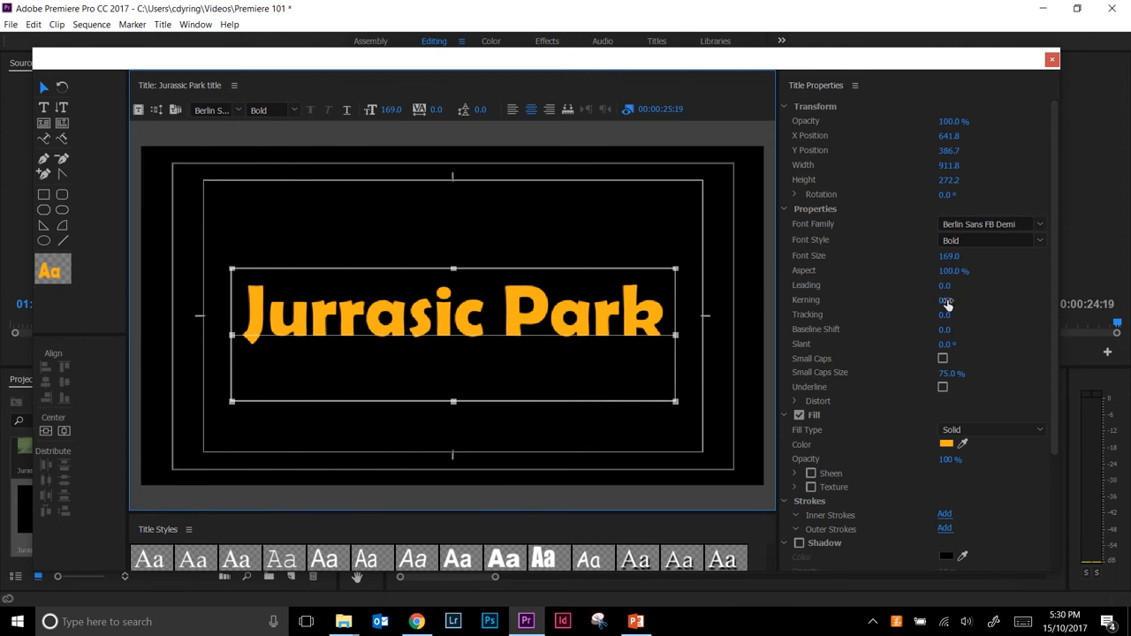
# Set the title text's kerning to -4, tracking to 3 and leading to 2, and close the title window
pyautogui.moveTo(946, 303); pyautogui.dragTo(1003, 303)
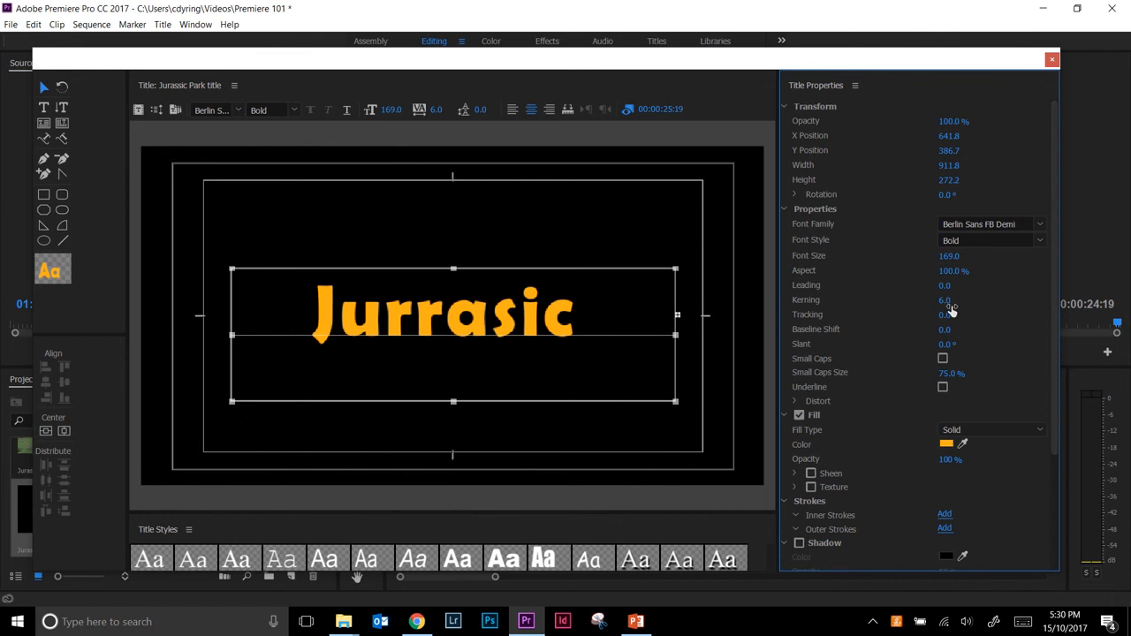
pyautogui.moveTo(944, 300)
pyautogui.mouseDown()
pyautogui.moveTo(934, 301)
pyautogui.moveTo(948, 301)
pyautogui.moveTo(948, 316)
pyautogui.moveTo(969, 315)
pyautogui.moveTo(949, 315)
pyautogui.mouseUp()
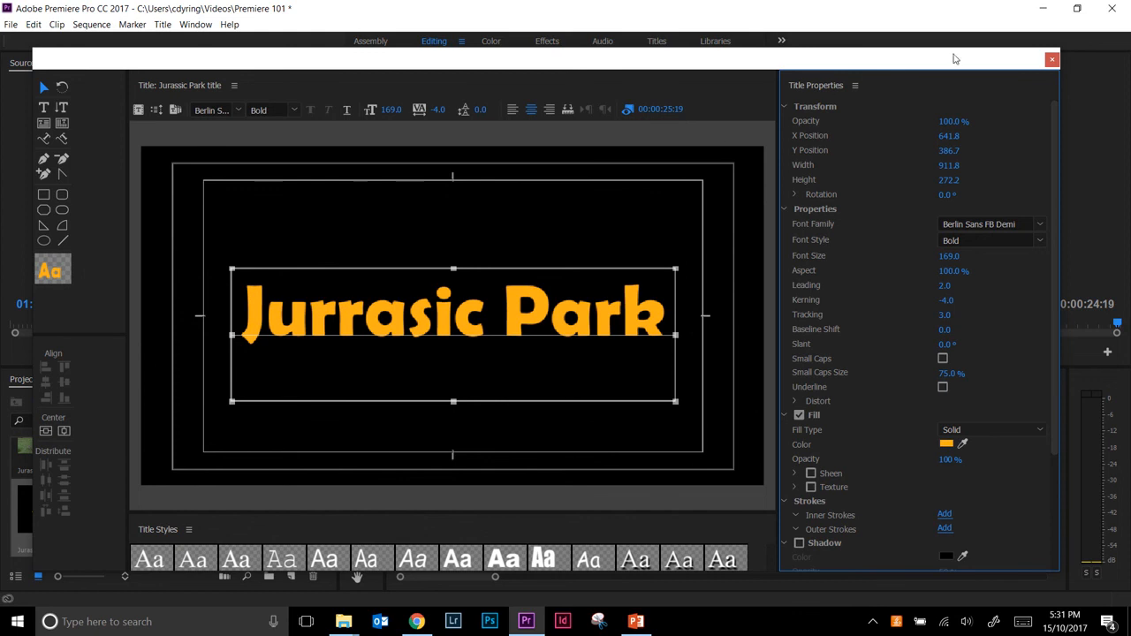
pyautogui.click(1052, 61)
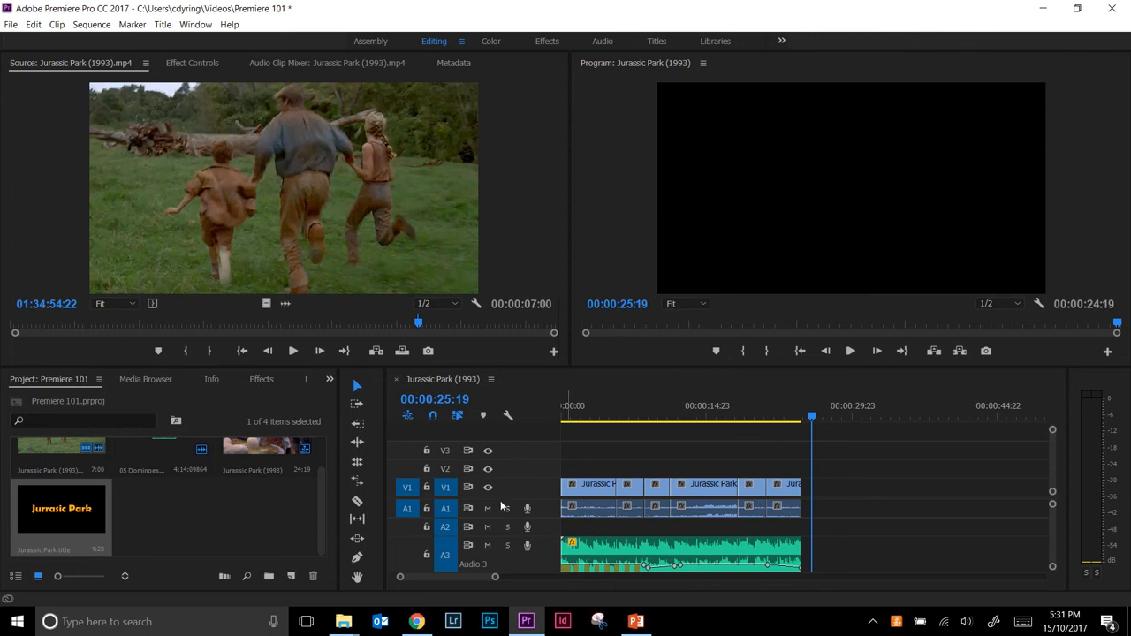
# Place the orange title on track V1 directly after the last video clip and move the playhead over it to 00:00:26:15
pyautogui.click(65, 503)
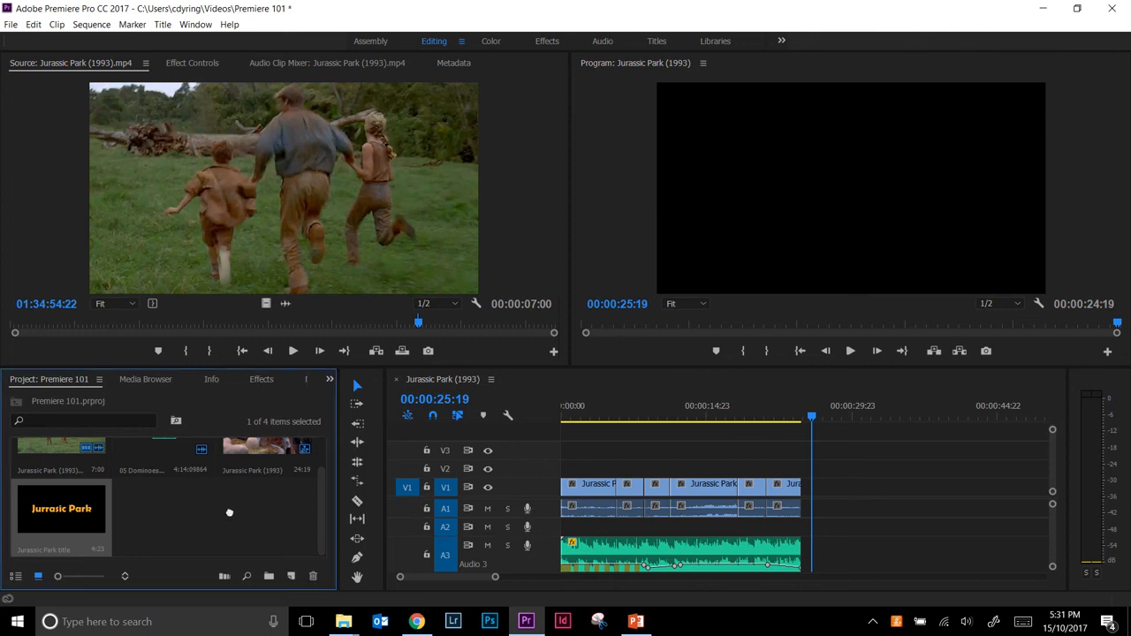
pyautogui.moveTo(256, 521); pyautogui.dragTo(812, 500)
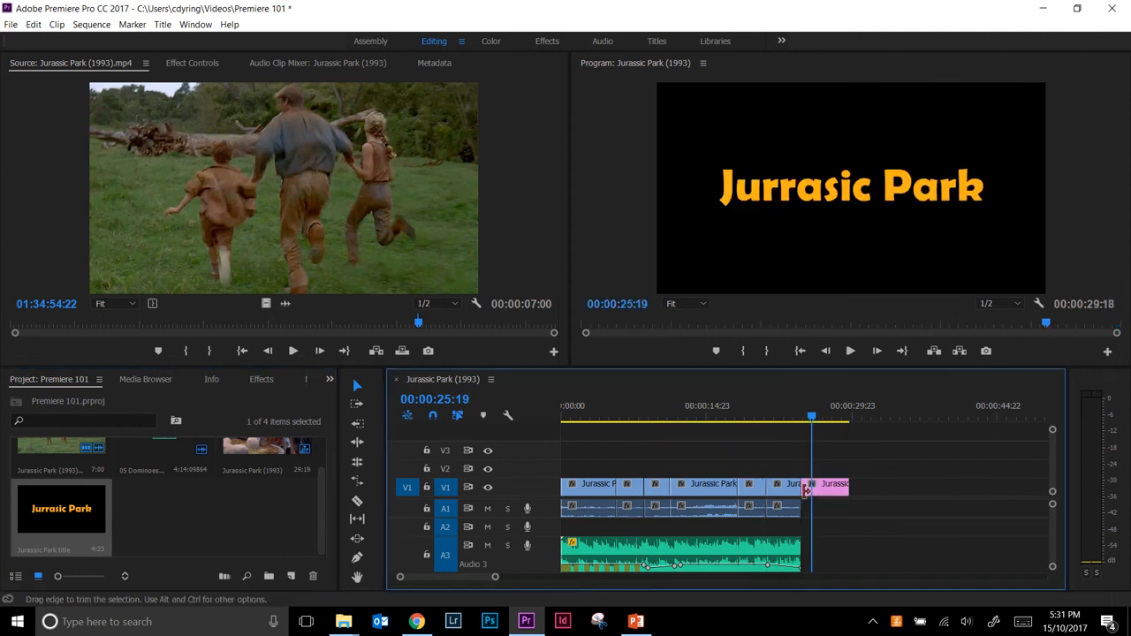
pyautogui.moveTo(812, 419); pyautogui.dragTo(821, 419)
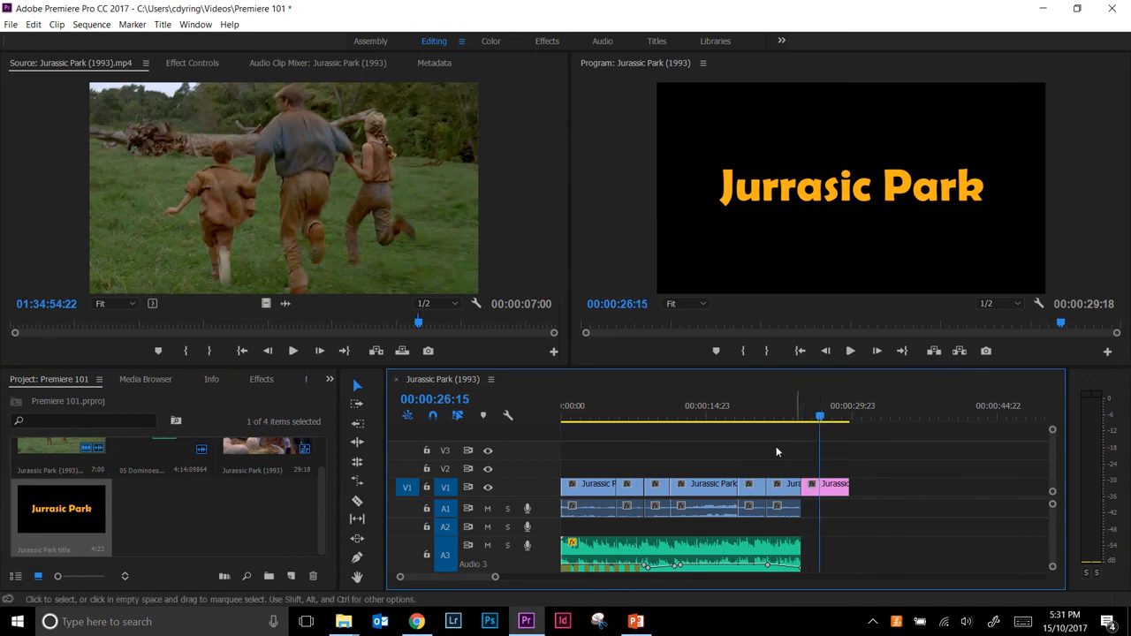
# Move the title to track V3, shift it earlier over the fourth video clip, and preview the overlay at 00:00:15:08
pyautogui.moveTo(822, 491); pyautogui.dragTo(823, 457)
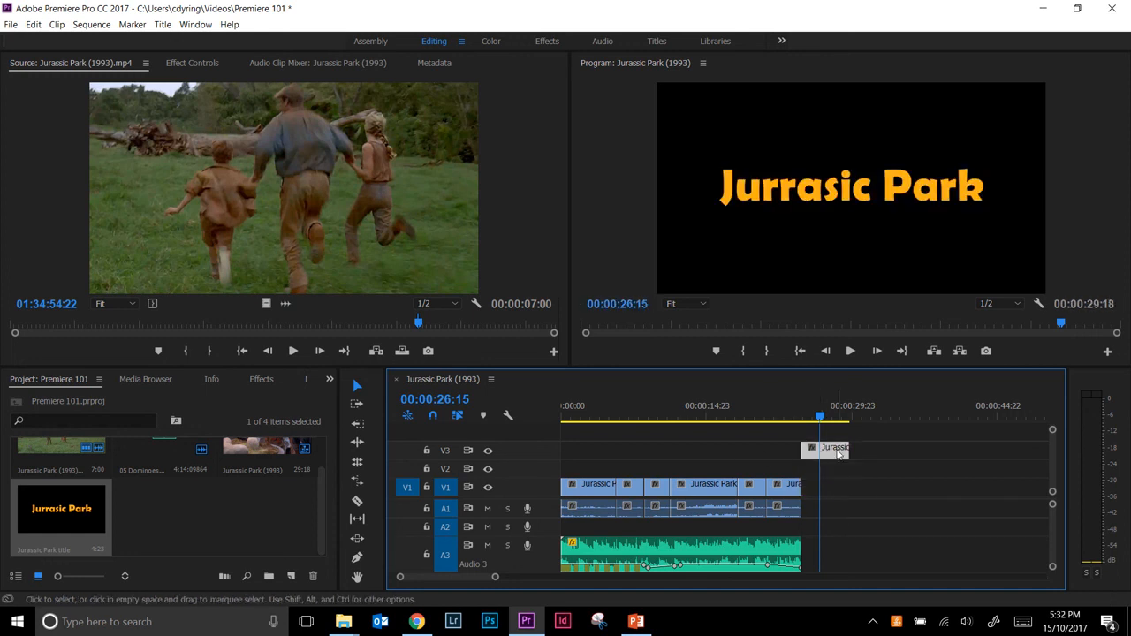
pyautogui.moveTo(838, 452); pyautogui.dragTo(727, 453)
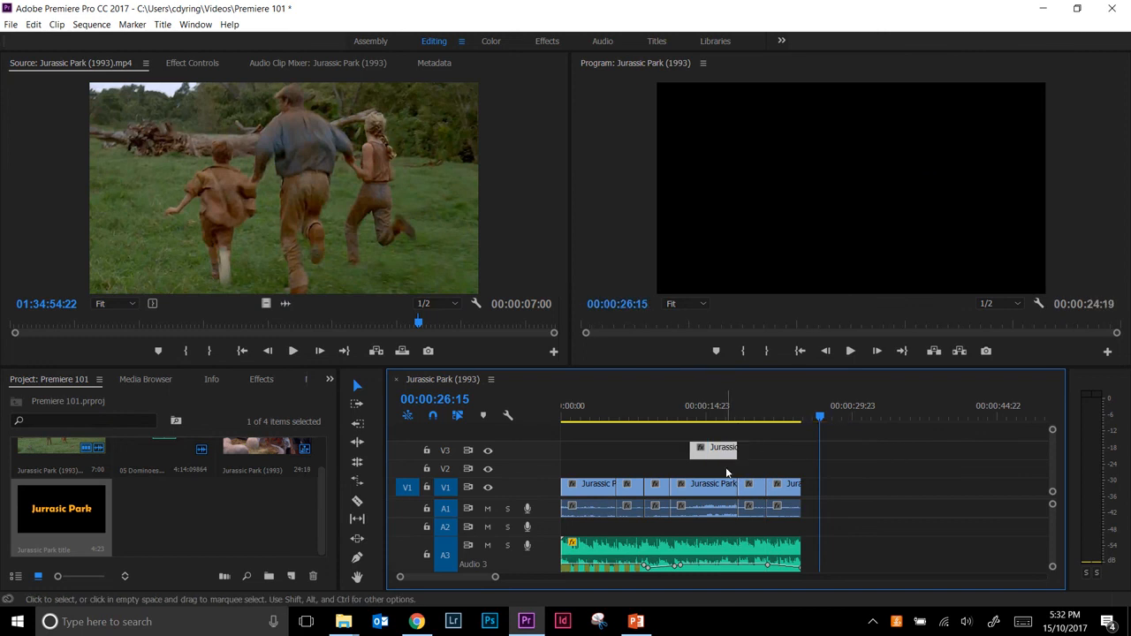
pyautogui.click(713, 418)
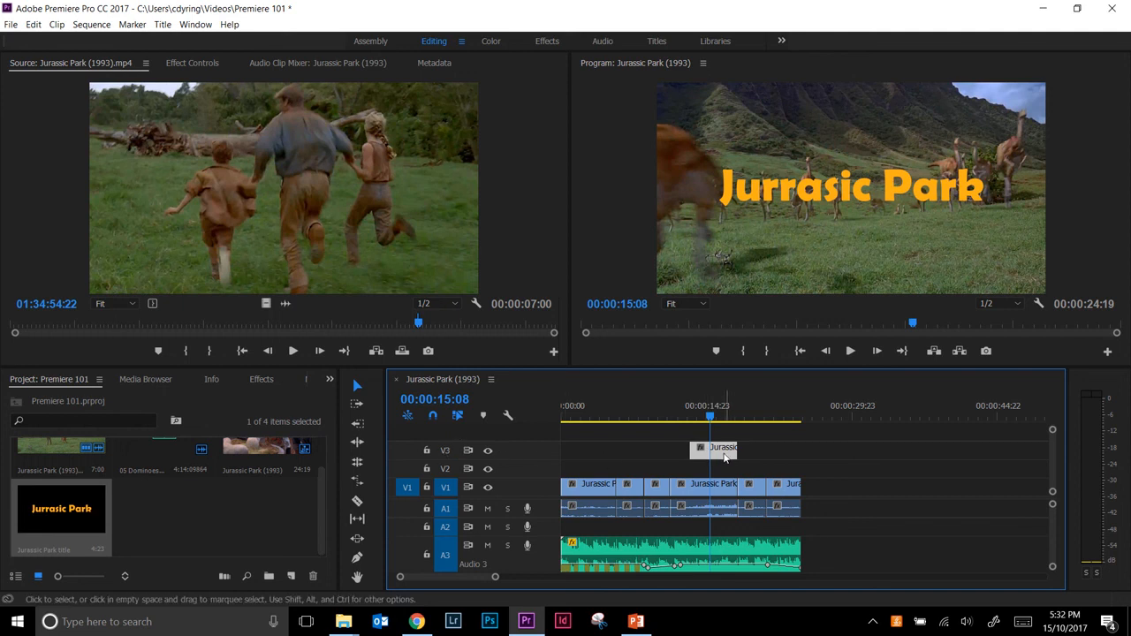
# Move the title down to track V2, try stacking the third V1 clip above it on V3, and undo that clip move
pyautogui.moveTo(724, 456); pyautogui.dragTo(707, 434)
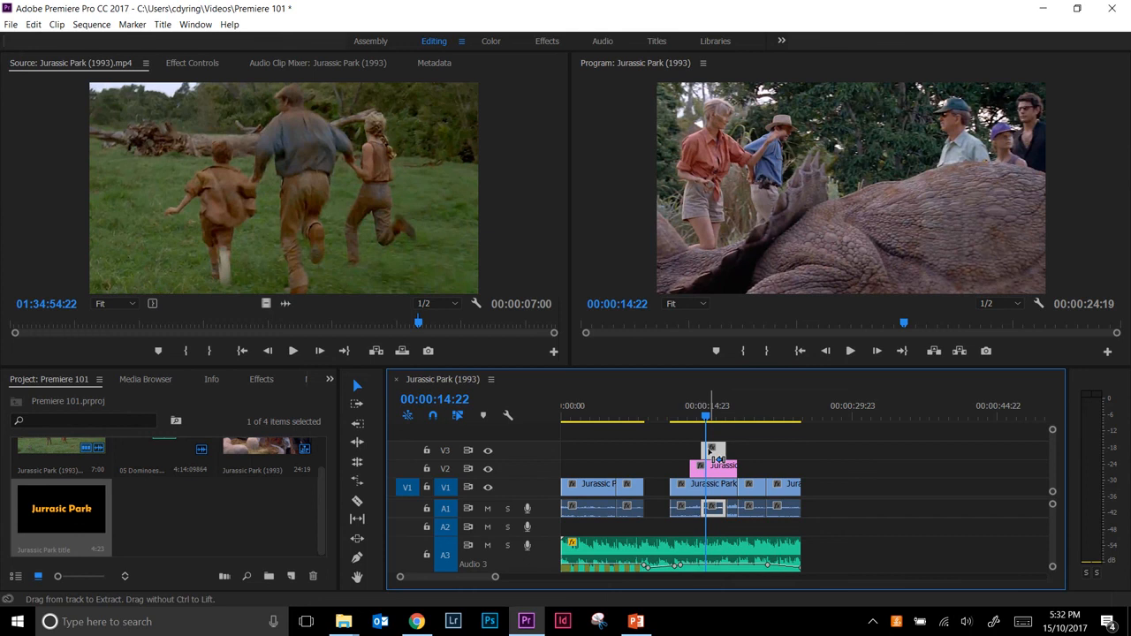
pyautogui.hotkey('ctrl', 'z')
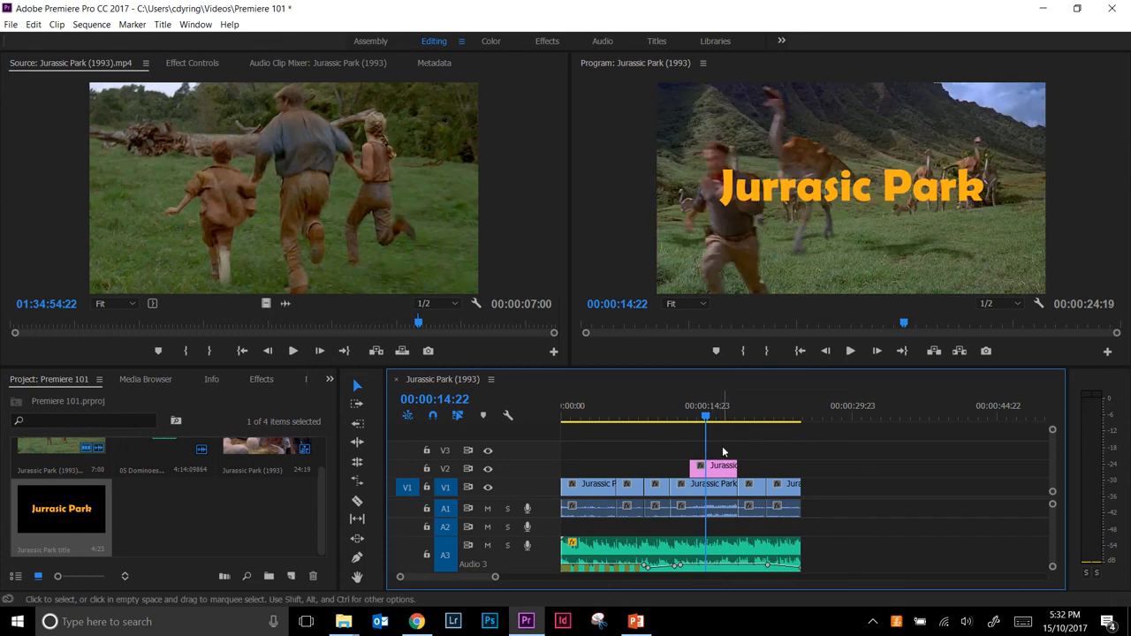